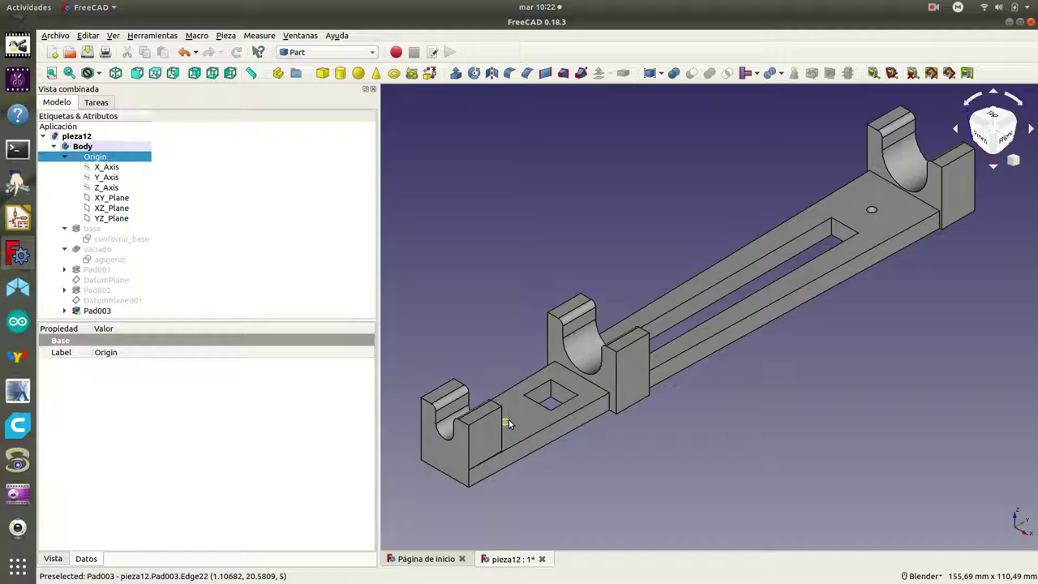
# - Select three Pad003 edges: an outer edge, the small round hole's rim, and a middle-block edge
pyautogui.click(508, 424)
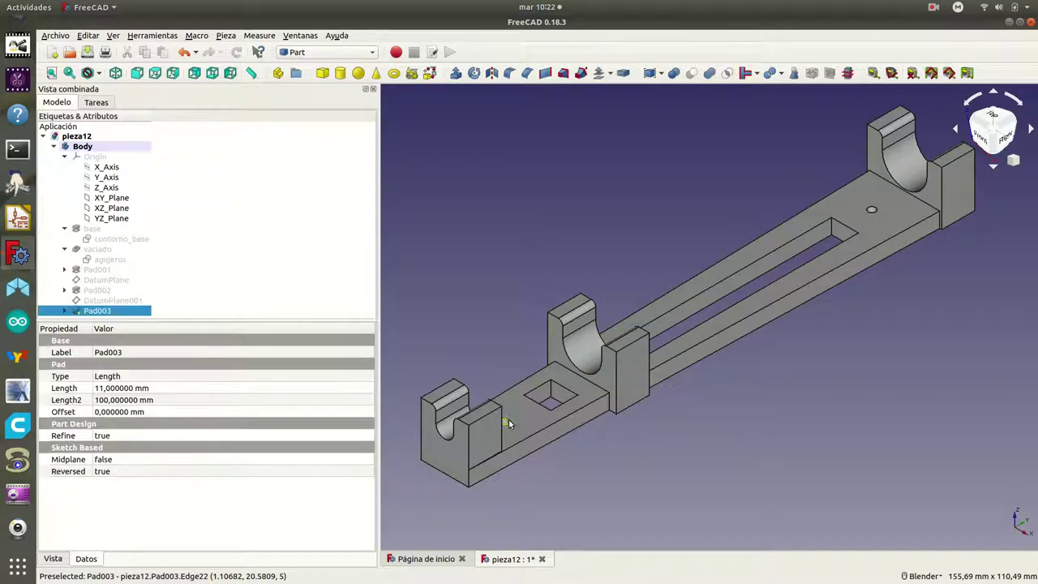
pyautogui.click(872, 210)
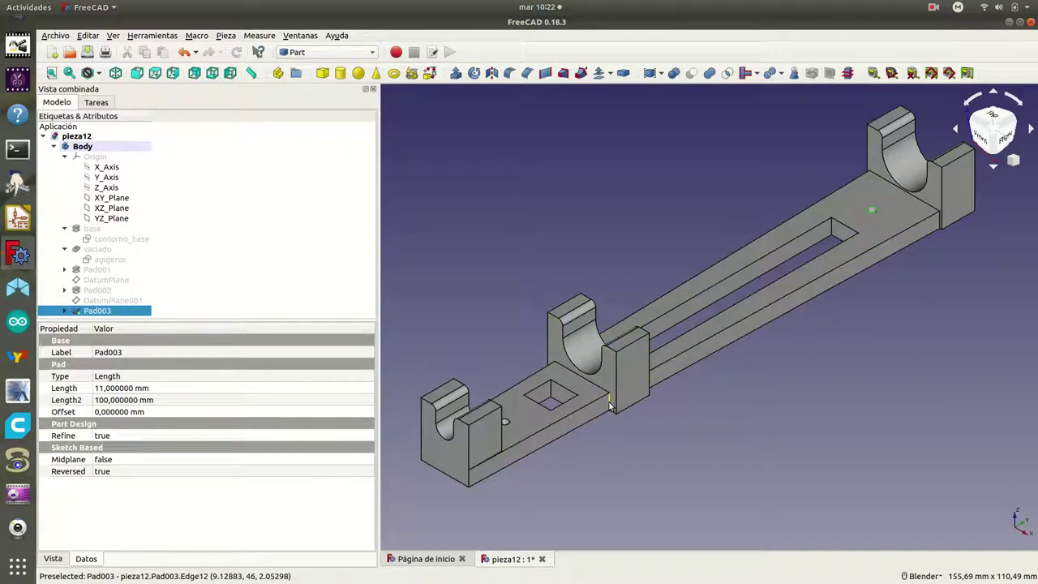
pyautogui.click(610, 403)
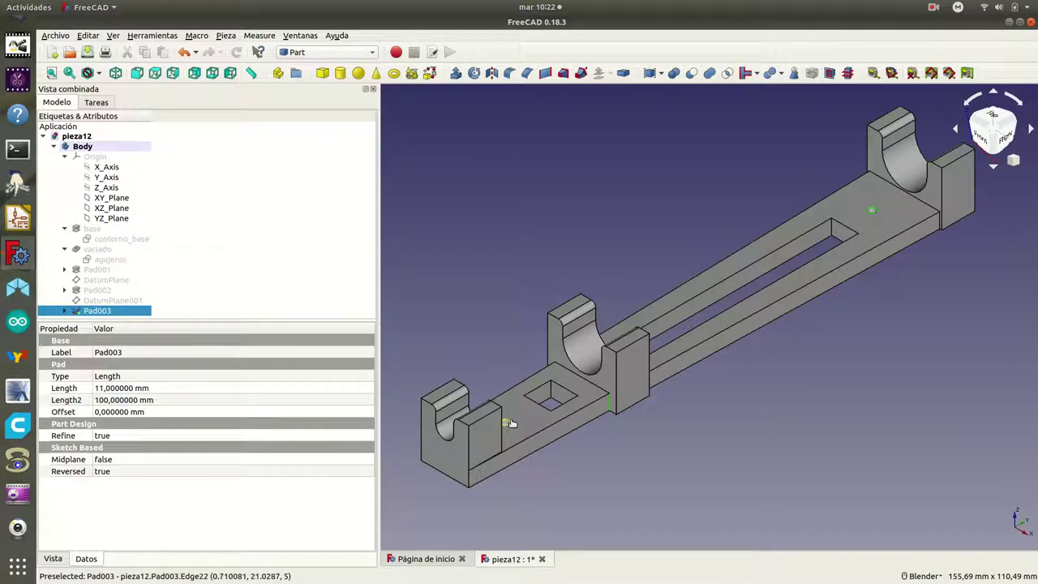
# - Bring the lower bracket block into view and add its edge to the edge selection
pyautogui.scroll(-3, 558, 352)
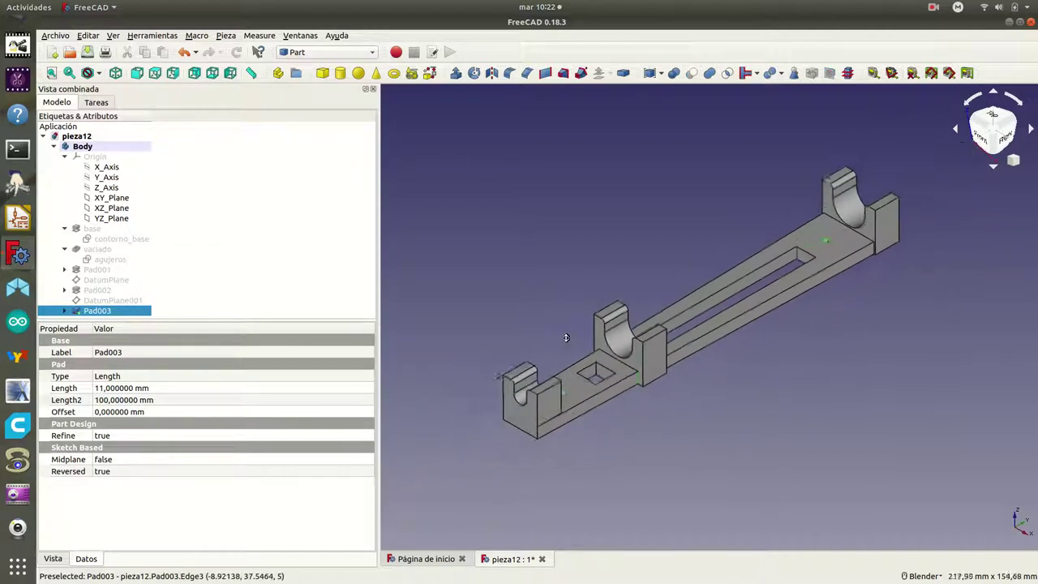
pyautogui.moveTo(546, 333); pyautogui.dragTo(657, 353, button='middle')
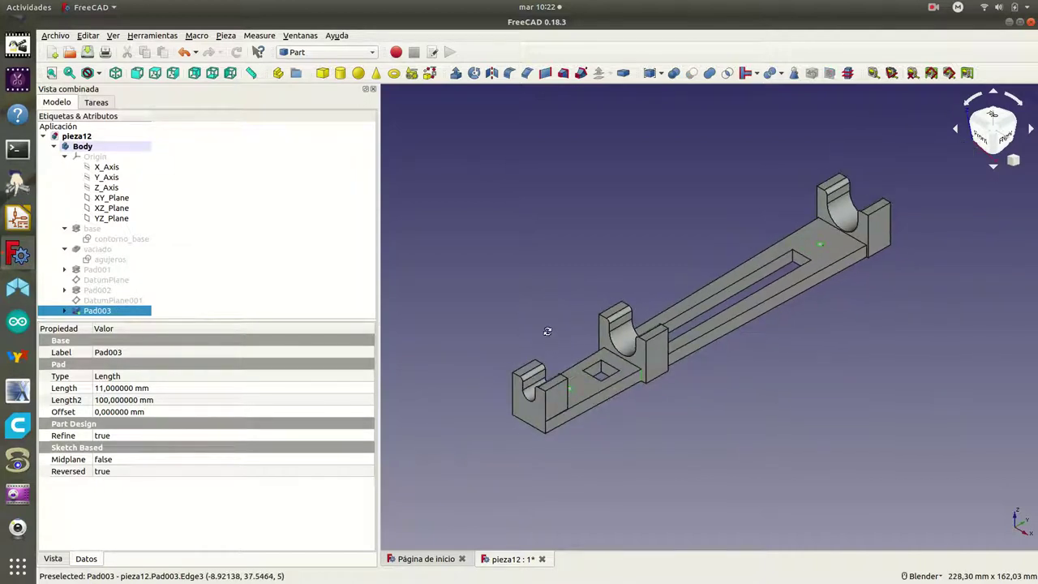
pyautogui.scroll(2, 771, 398)
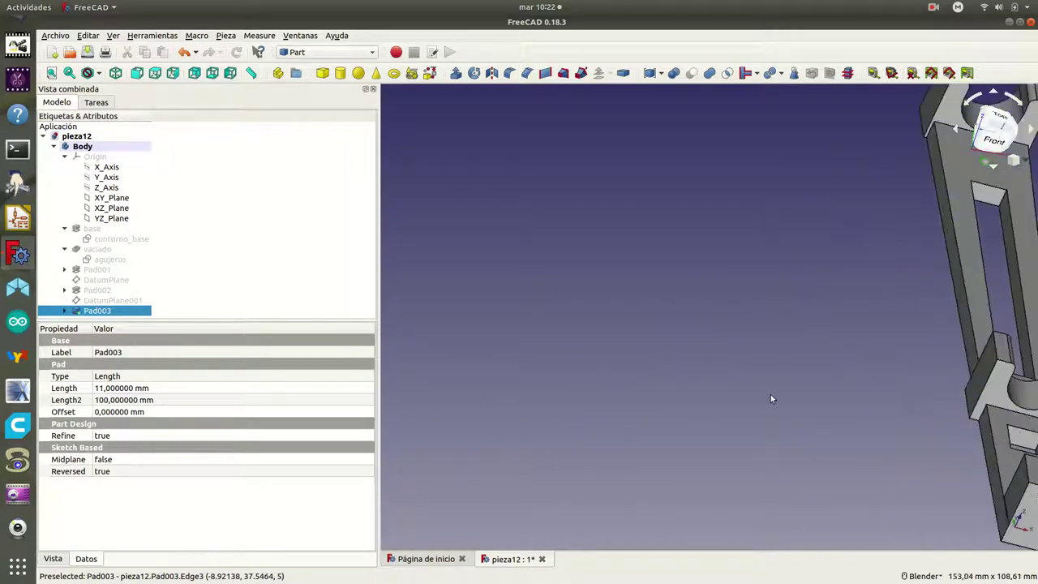
pyautogui.keyDown('shift'); pyautogui.moveTo(930, 410); pyautogui.dragTo(712, 403, button='middle'); pyautogui.keyUp('shift')
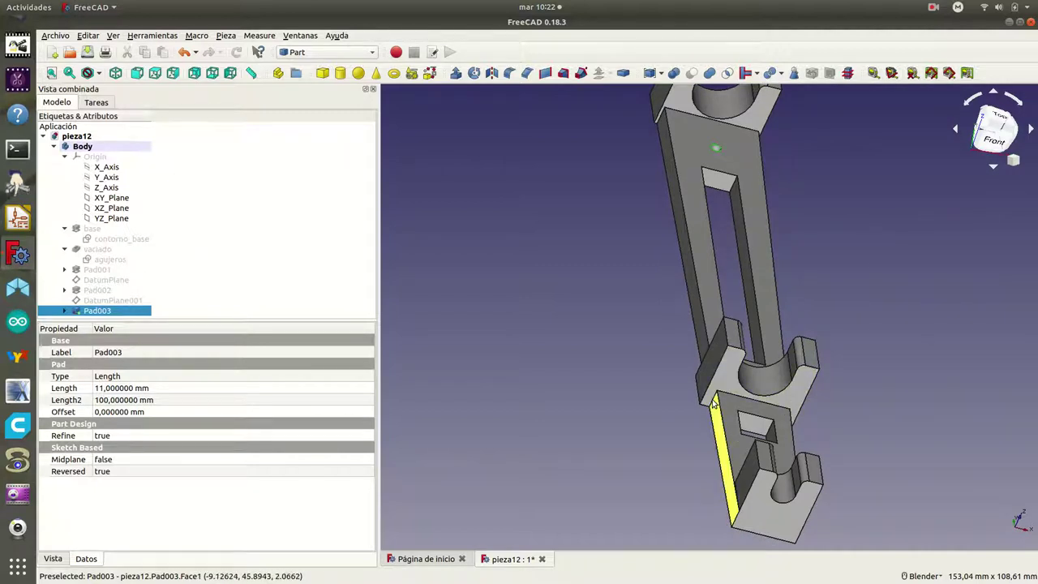
pyautogui.scroll(3, 712, 400)
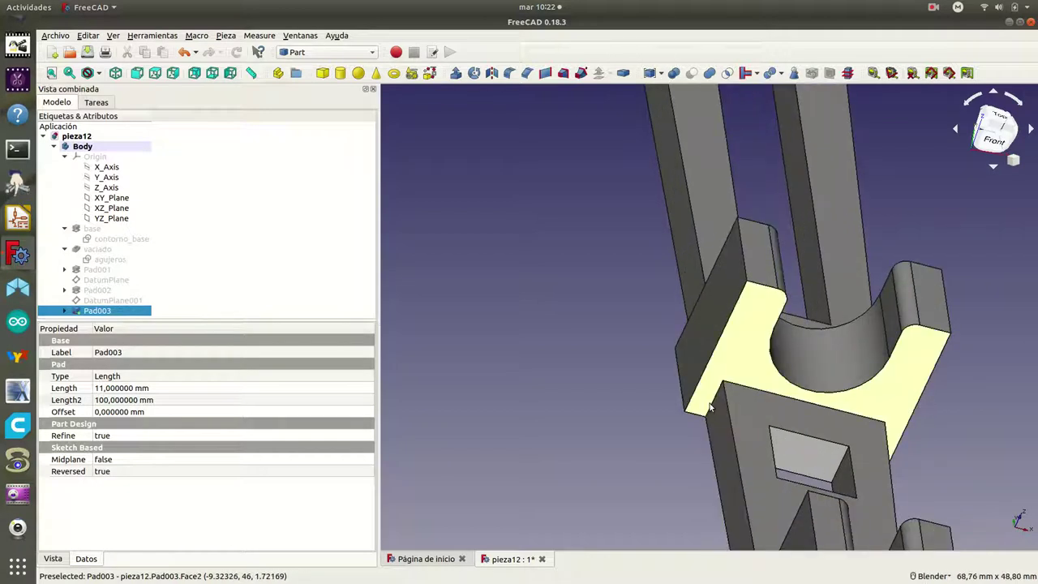
pyautogui.click(712, 407)
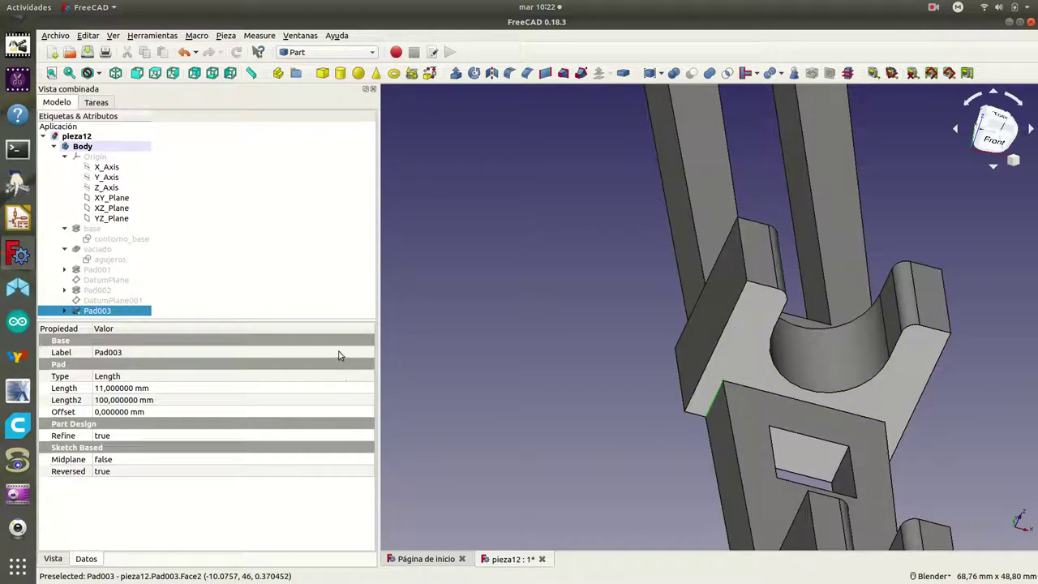
pyautogui.scroll(-2, 584, 427)
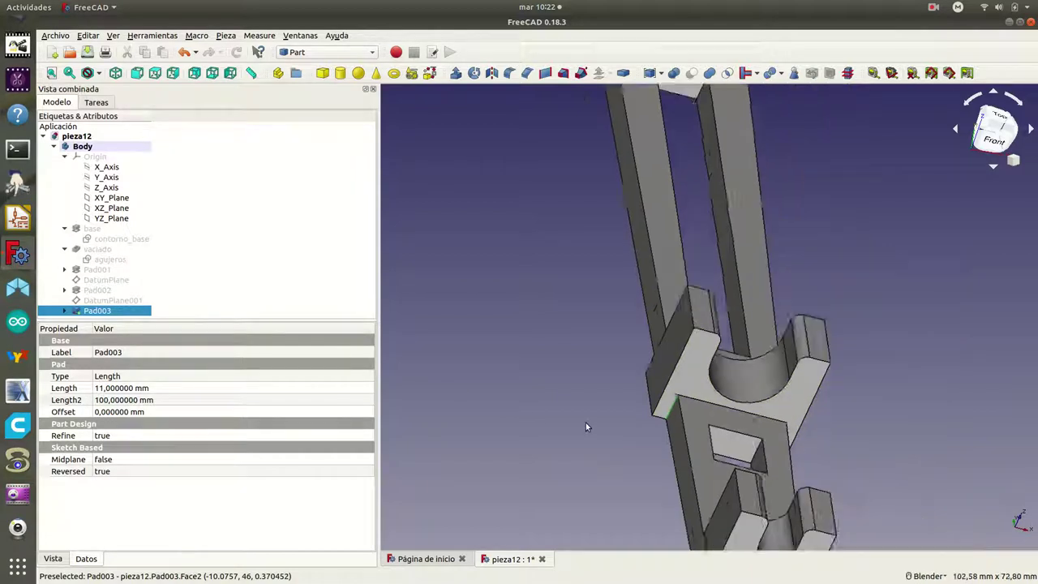
pyautogui.scroll(-2, 584, 428)
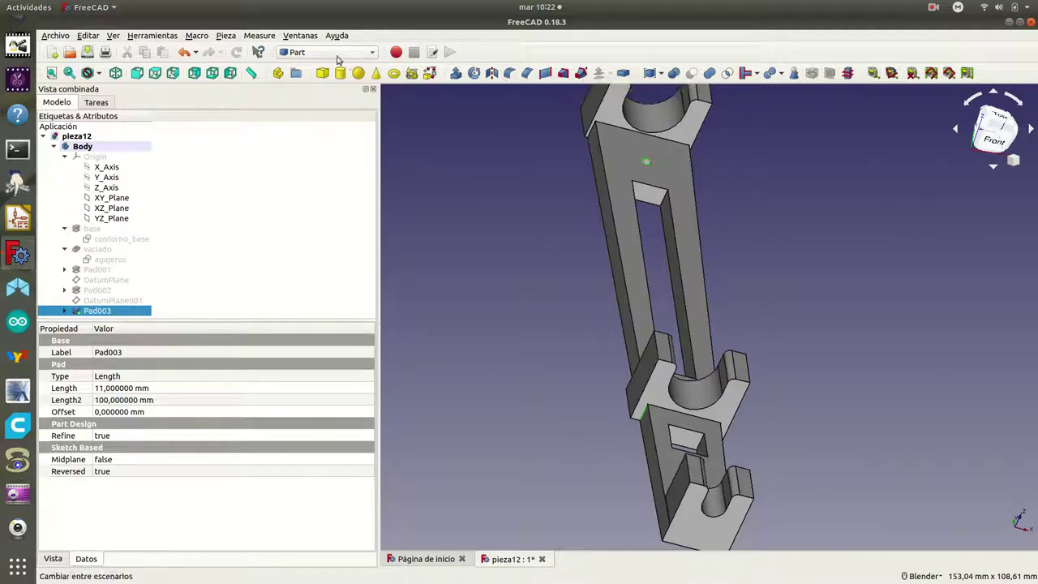
# - Fillet the selected Pad003 edges with a 2 mm radius and orbit to inspect the result
pyautogui.click(510, 73)
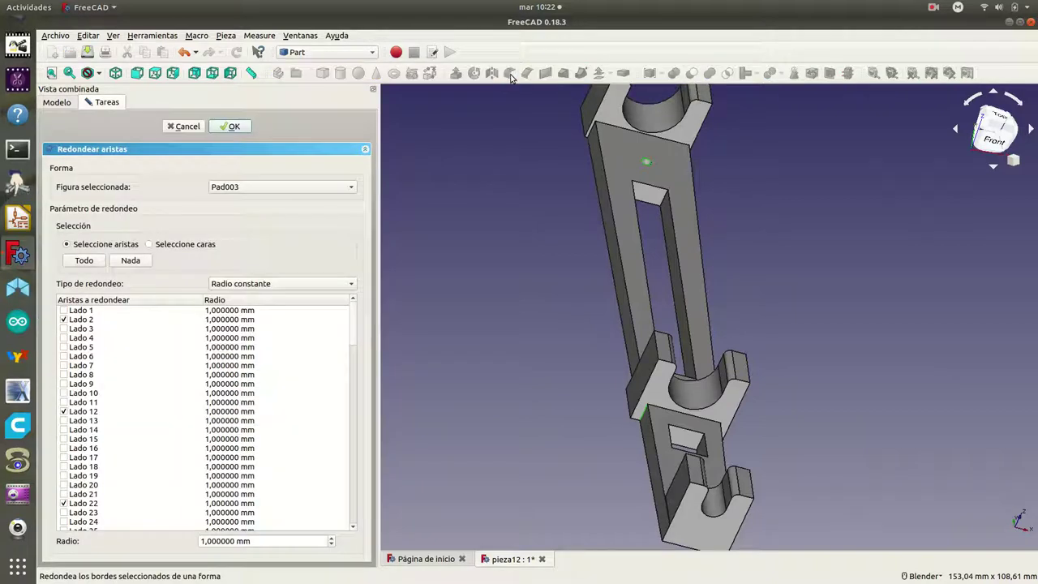
pyautogui.moveTo(243, 539); pyautogui.dragTo(131, 524)
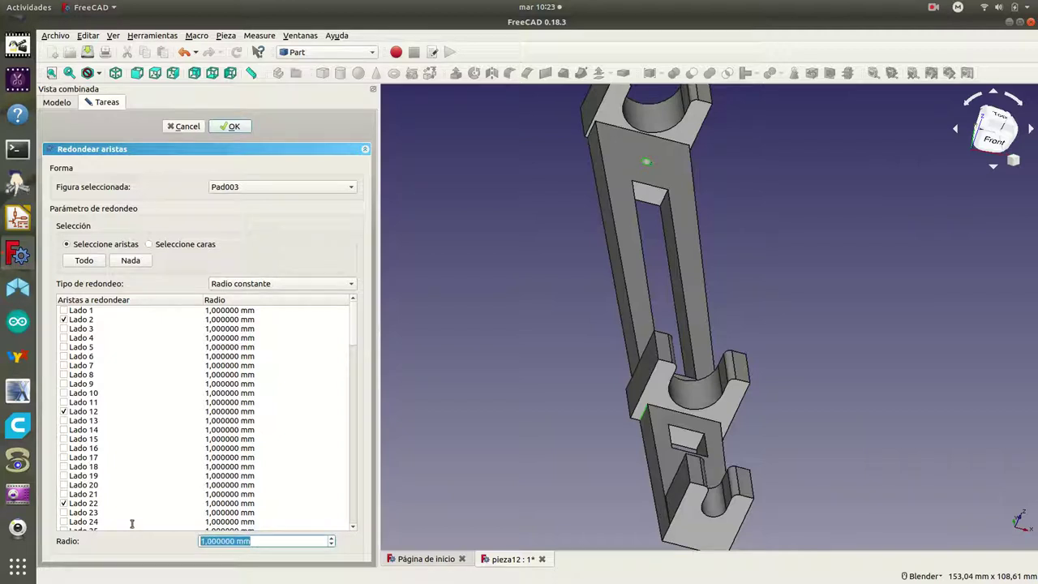
pyautogui.write('2')
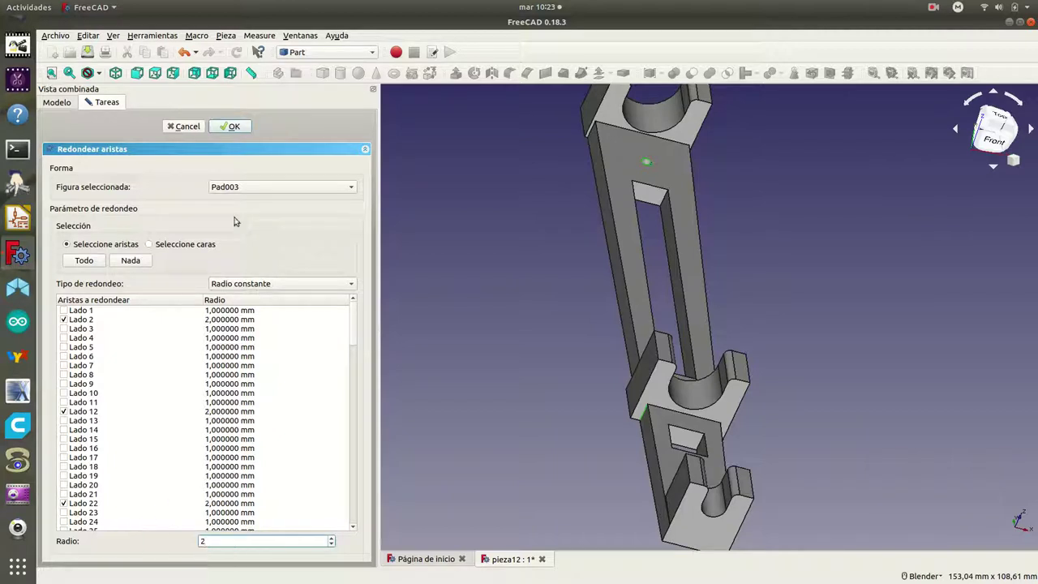
pyautogui.click(233, 127)
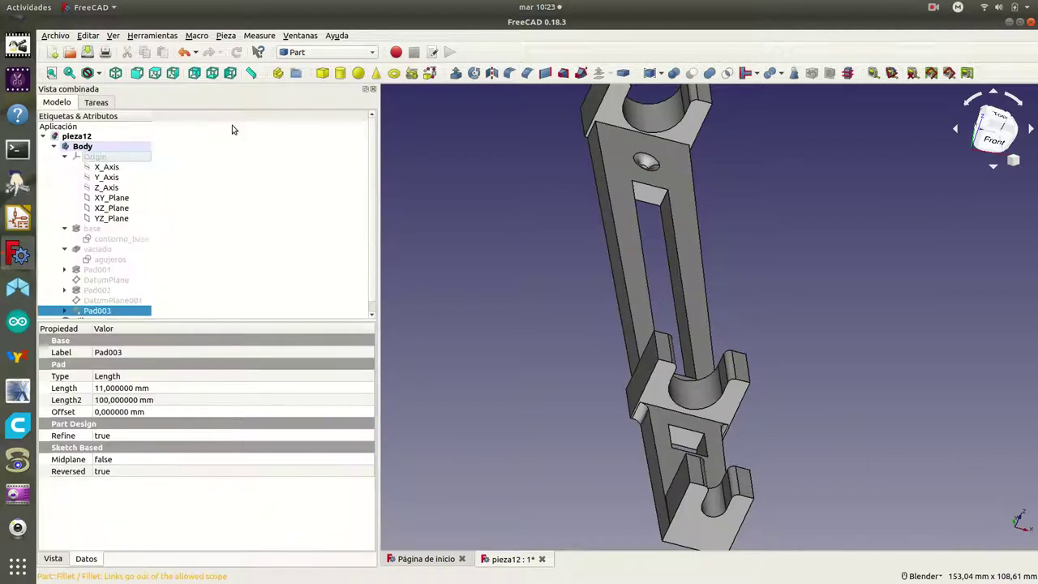
pyautogui.moveTo(572, 212); pyautogui.dragTo(520, 231, button='middle')
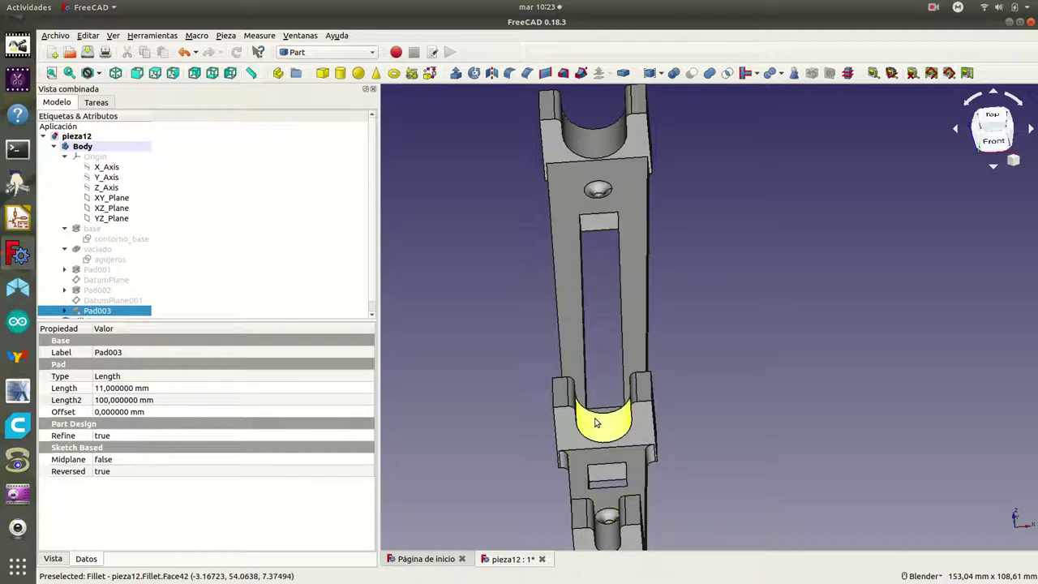
pyautogui.moveTo(717, 413)
pyautogui.mouseDown(button='middle')
pyautogui.moveTo(661, 409)
pyautogui.moveTo(674, 425)
pyautogui.mouseUp(button='middle')
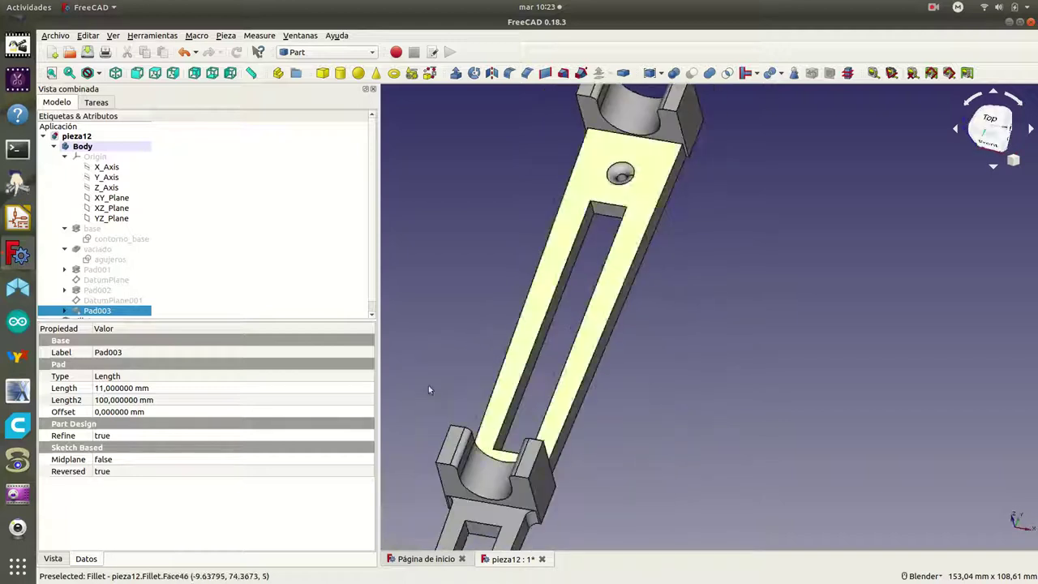
pyautogui.scroll(-1, 191, 286)
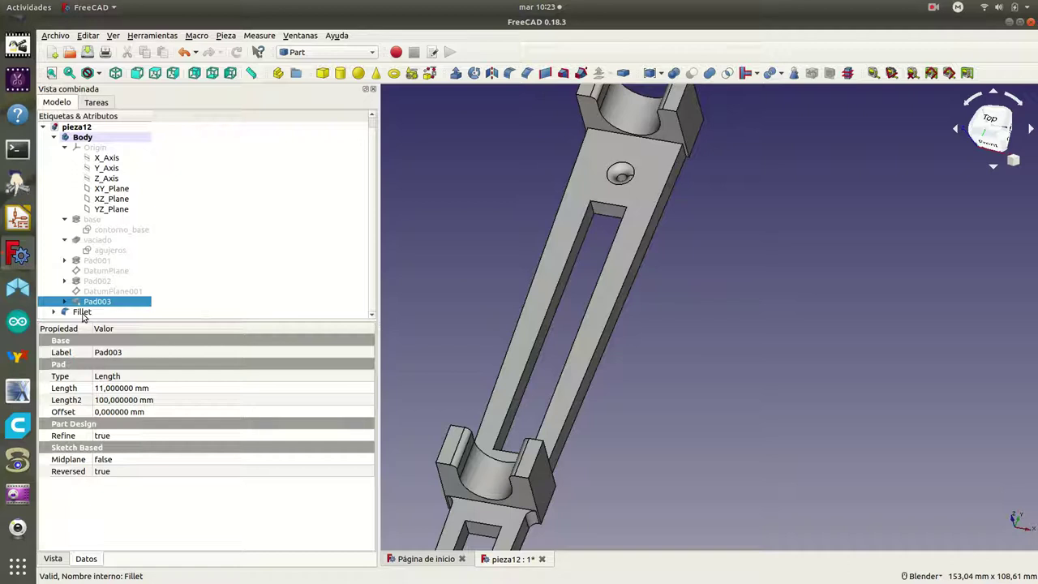
# - Reopen the Fillet and add edge Lado 57 with its own 0.6 mm radius
pyautogui.doubleClick(82, 313)
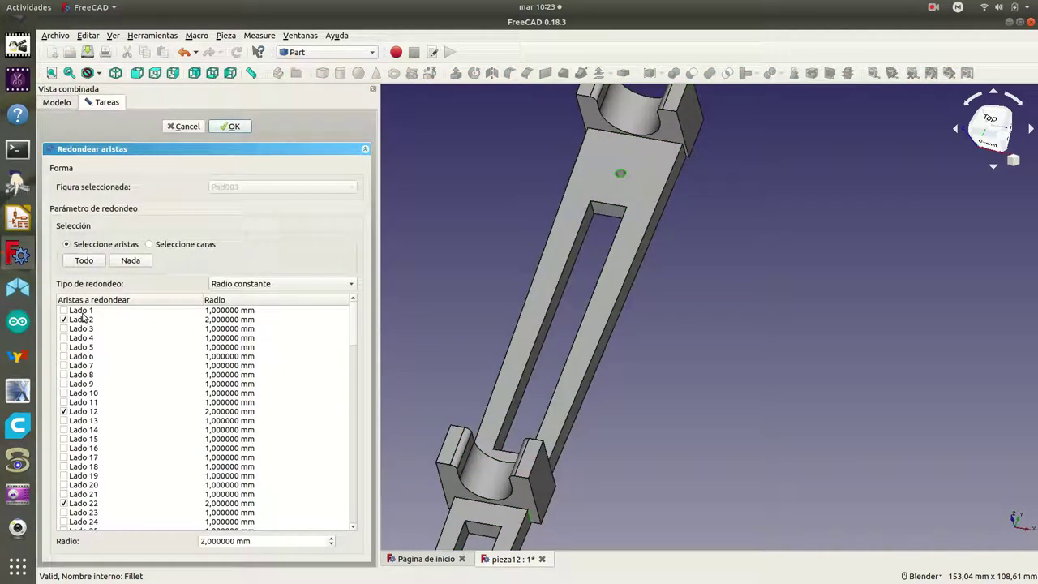
pyautogui.scroll(3, 686, 168)
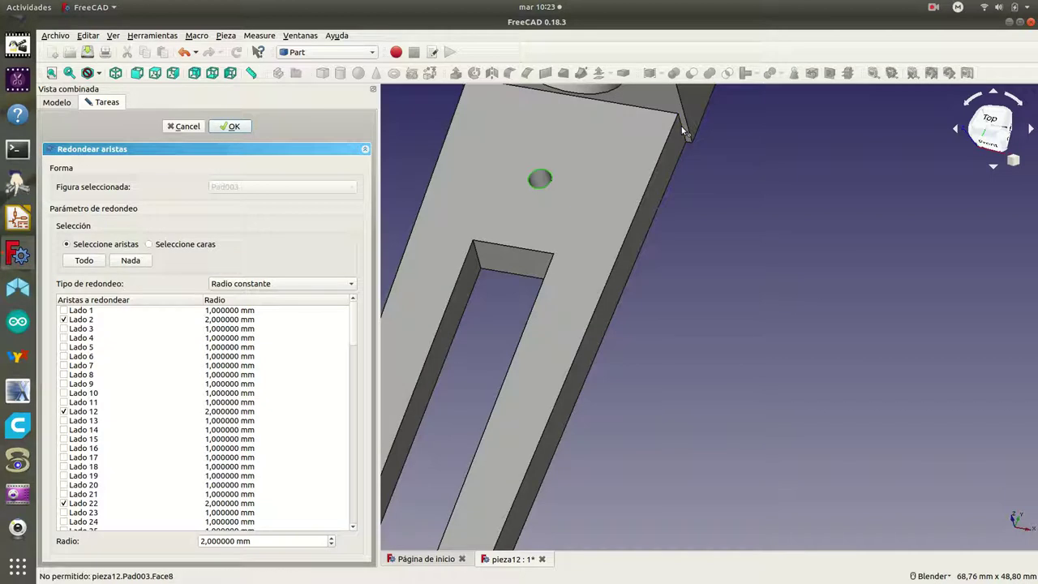
pyautogui.click(681, 127)
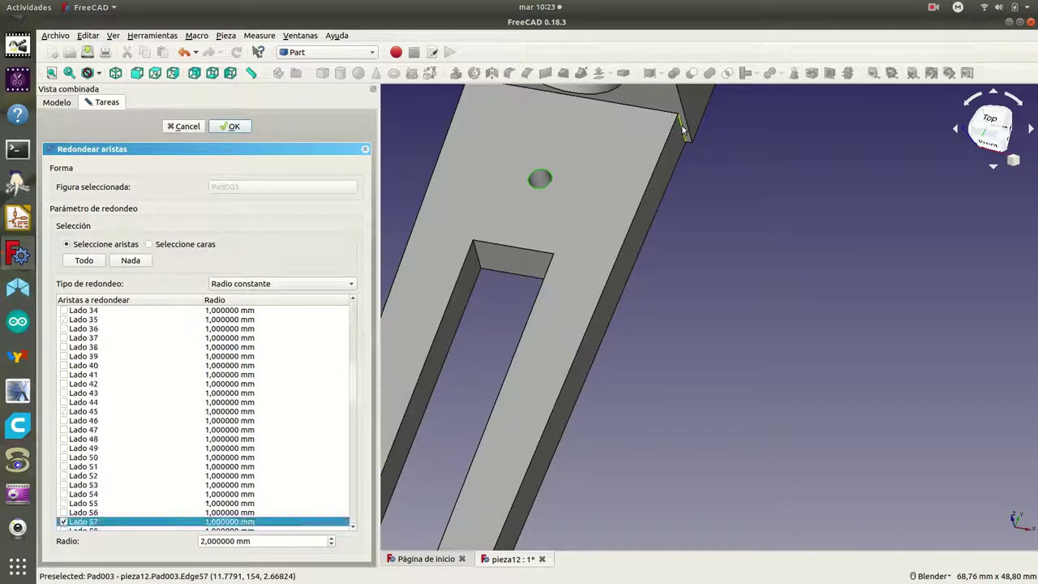
pyautogui.doubleClick(225, 524)
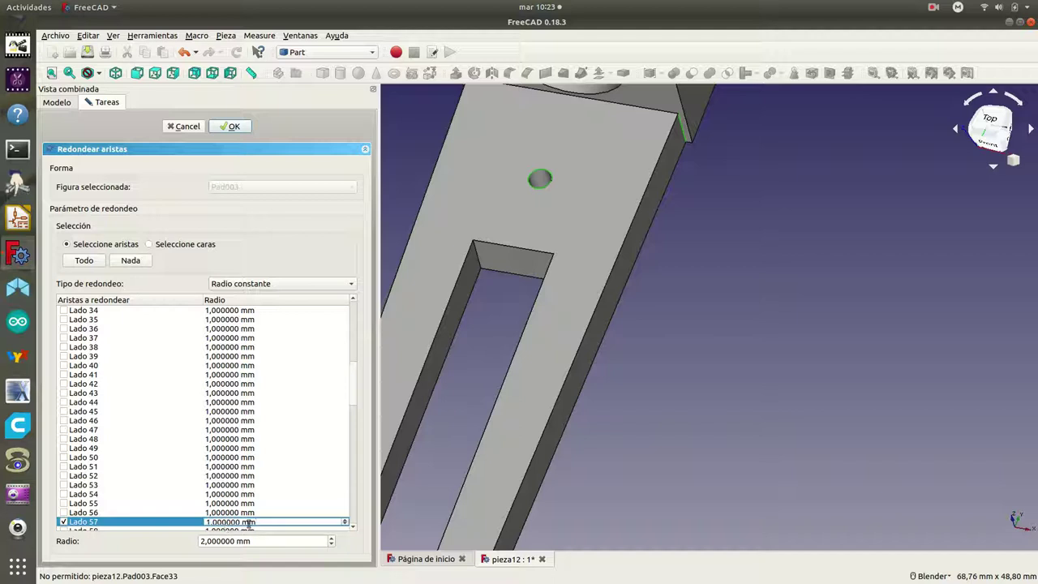
pyautogui.moveTo(266, 521); pyautogui.dragTo(186, 517)
pyautogui.write('0,6')
pyautogui.moveTo(417, 148)
pyautogui.mouseDown(button='middle')
pyautogui.moveTo(527, 214)
pyautogui.moveTo(513, 204)
pyautogui.mouseUp(button='middle')
# - Add edge Lado 59 at 0.6 mm, then reframe the whole bracket in view
pyautogui.click(462, 109)
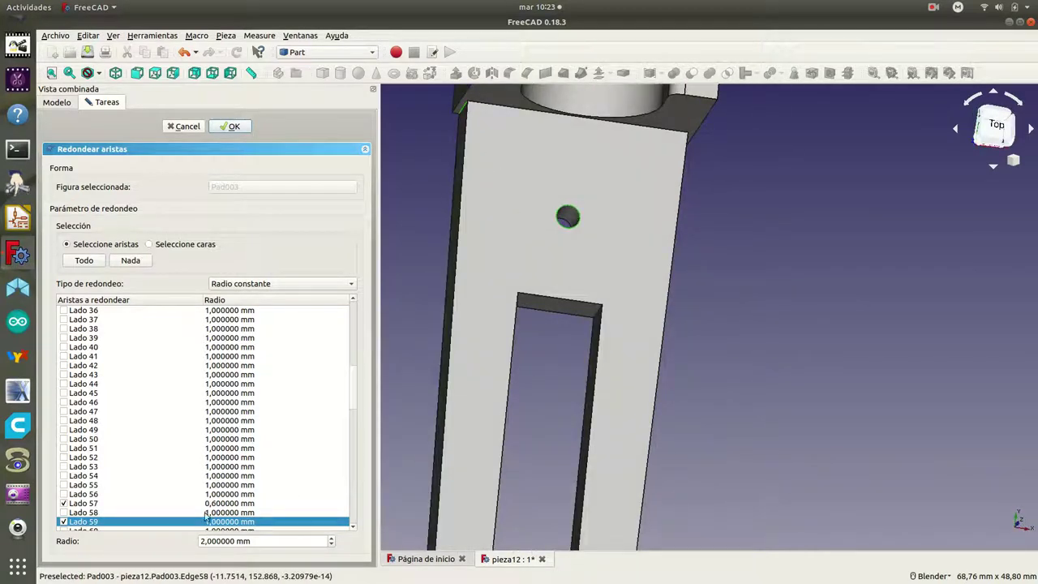
pyautogui.doubleClick(251, 521)
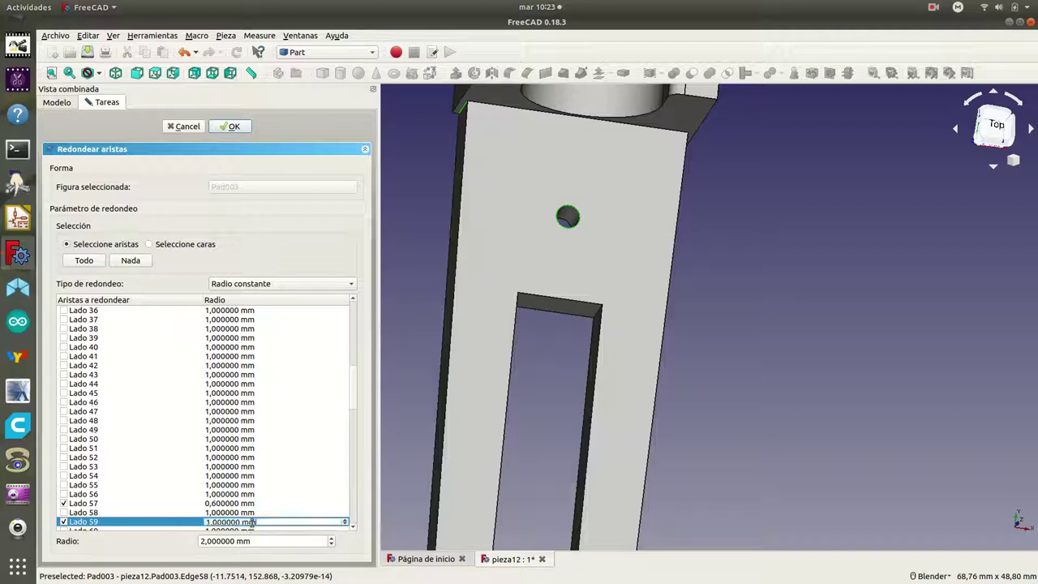
pyautogui.moveTo(251, 522); pyautogui.dragTo(117, 519)
pyautogui.write('0,6')
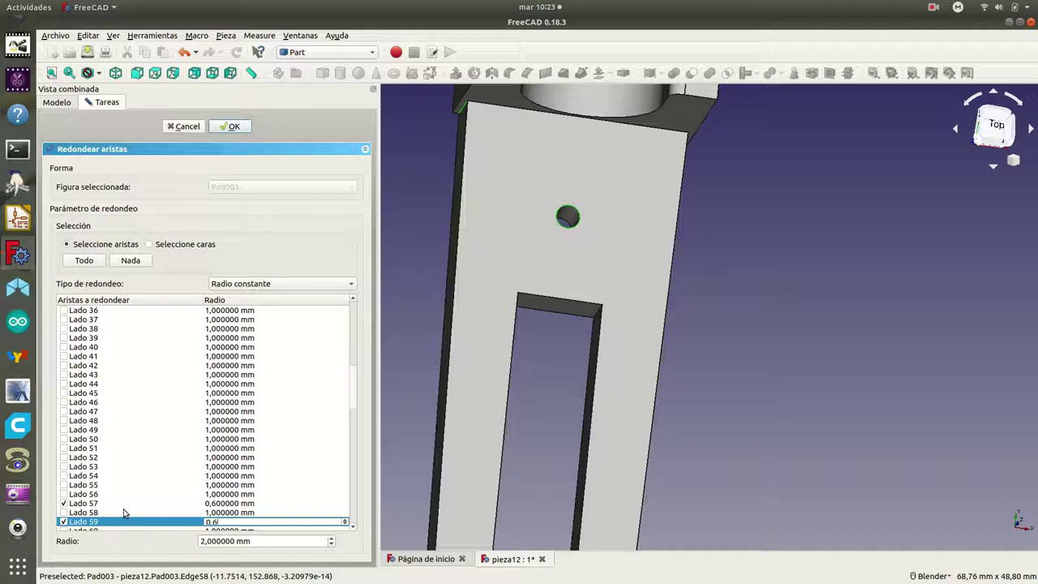
pyautogui.click(206, 495)
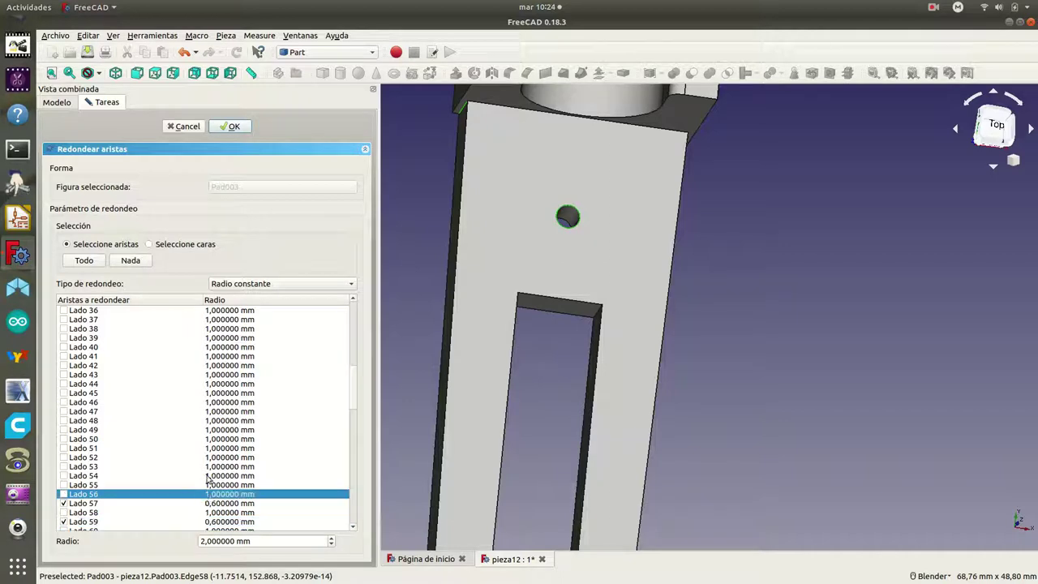
pyautogui.moveTo(684, 424); pyautogui.dragTo(590, 351, button='middle')
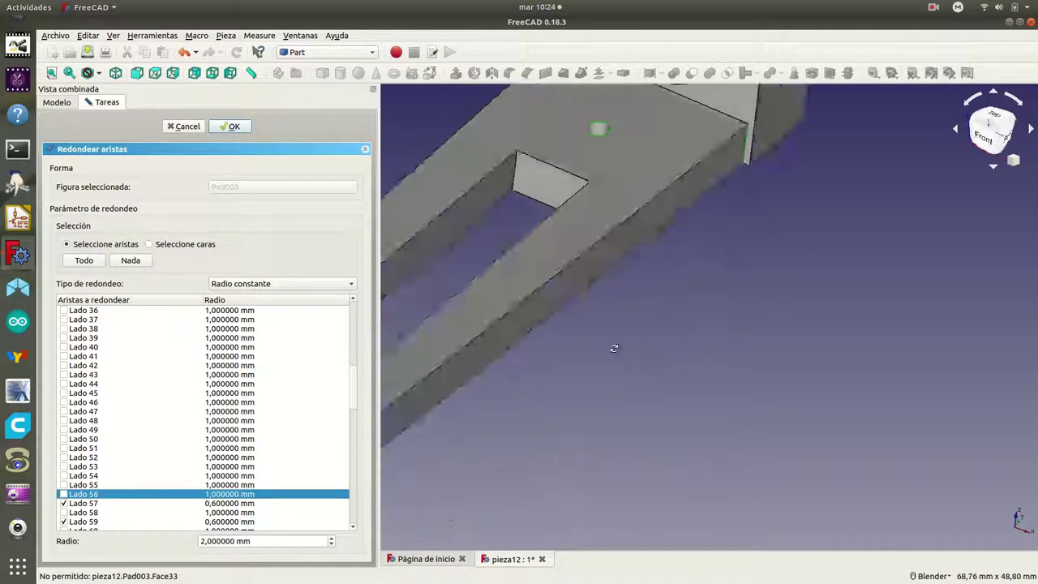
pyautogui.scroll(2, 590, 351)
pyautogui.scroll(-6, 552, 375)
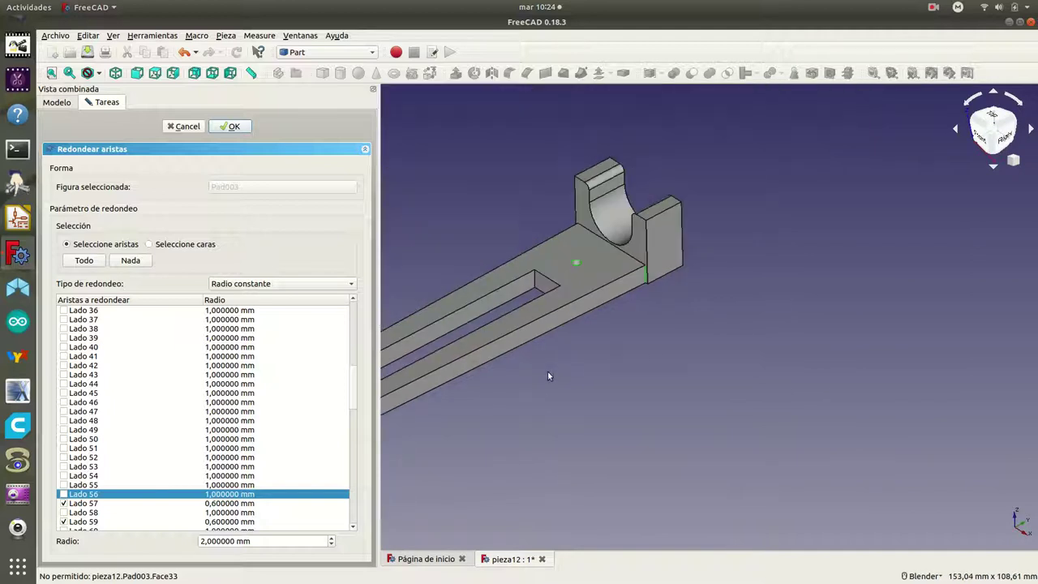
pyautogui.moveTo(432, 441)
pyautogui.keyDown('shift'); pyautogui.mouseDown(button='middle')
pyautogui.moveTo(687, 400)
pyautogui.moveTo(682, 419)
pyautogui.moveTo(565, 448)
pyautogui.mouseUp(button='middle'); pyautogui.keyUp('shift')
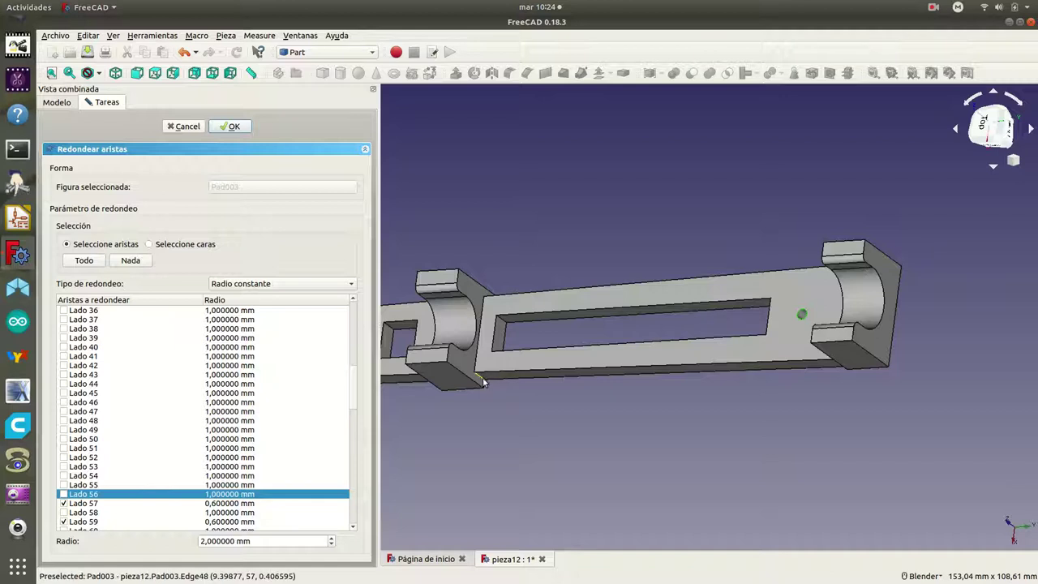
# - Add edge Lado 48 to the fillet with an individual 1.5 mm radius
pyautogui.click(483, 381)
pyautogui.doubleClick(232, 422)
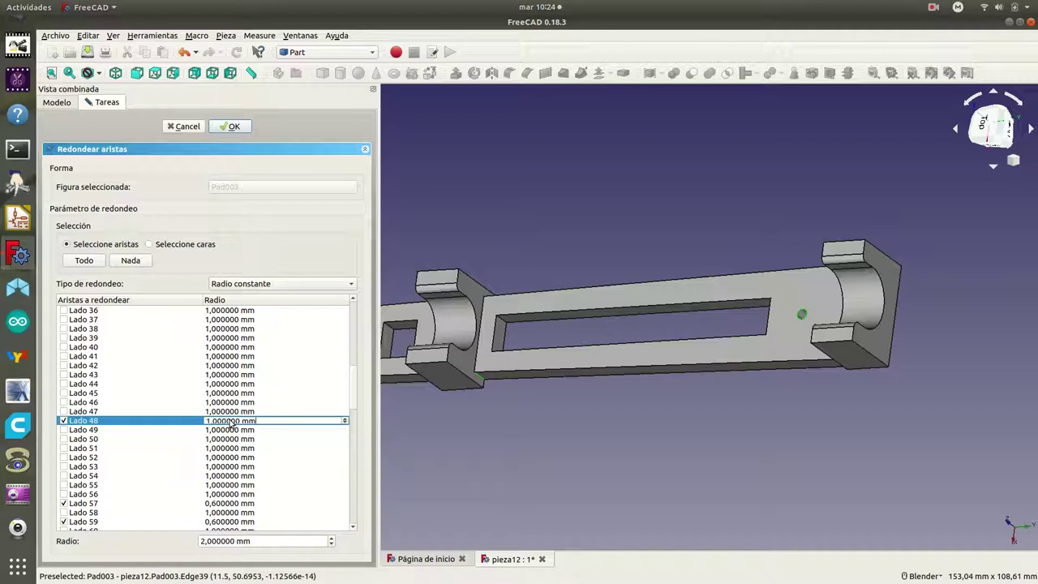
pyautogui.moveTo(264, 421); pyautogui.dragTo(158, 411)
pyautogui.write('1.5')
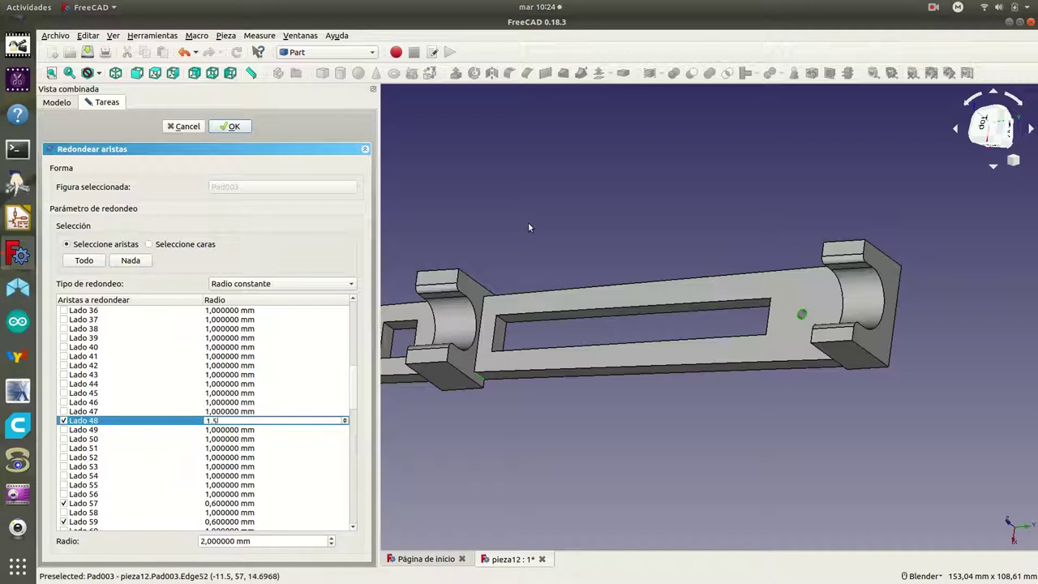
pyautogui.moveTo(528, 222); pyautogui.dragTo(521, 295, button='middle')
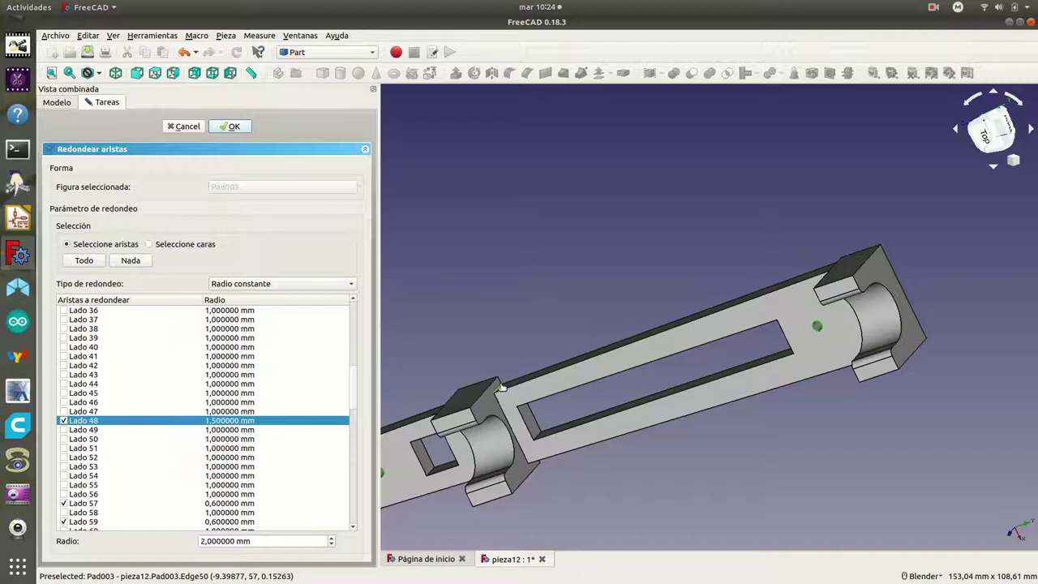
# - Add edge Lado 50 to the fillet, also at 1.5 mm
pyautogui.click(500, 387)
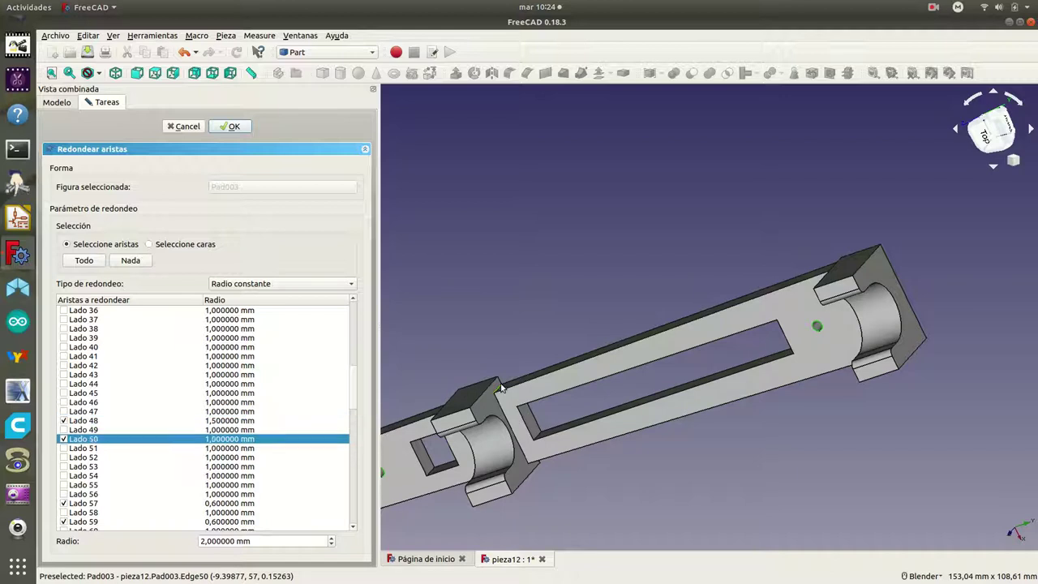
pyautogui.doubleClick(247, 440)
pyautogui.write('1.5')
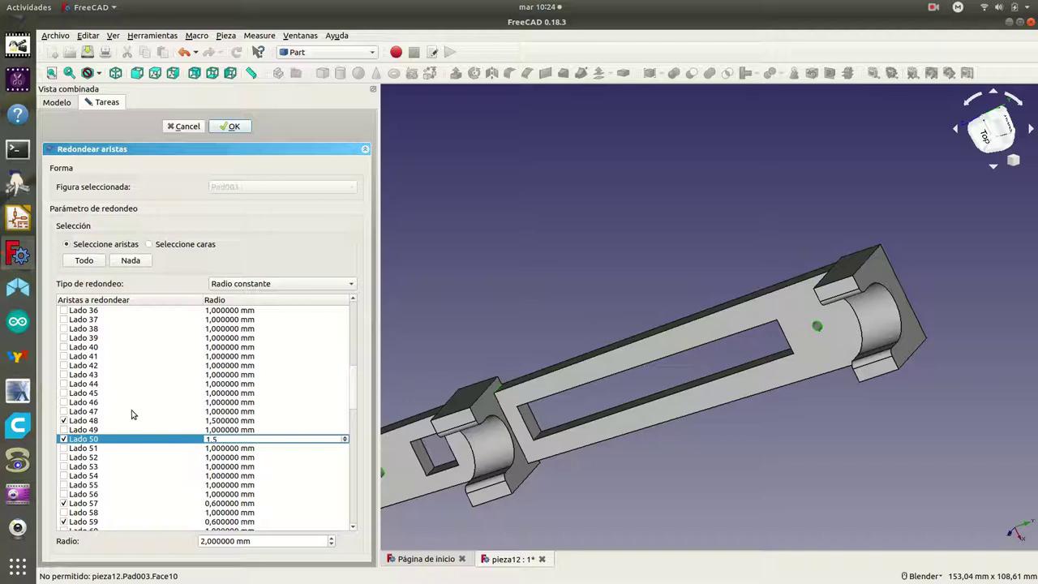
pyautogui.click(273, 411)
pyautogui.moveTo(488, 346)
pyautogui.mouseDown(button='middle')
pyautogui.moveTo(622, 297)
pyautogui.moveTo(485, 302)
pyautogui.moveTo(505, 266)
pyautogui.mouseUp(button='middle')
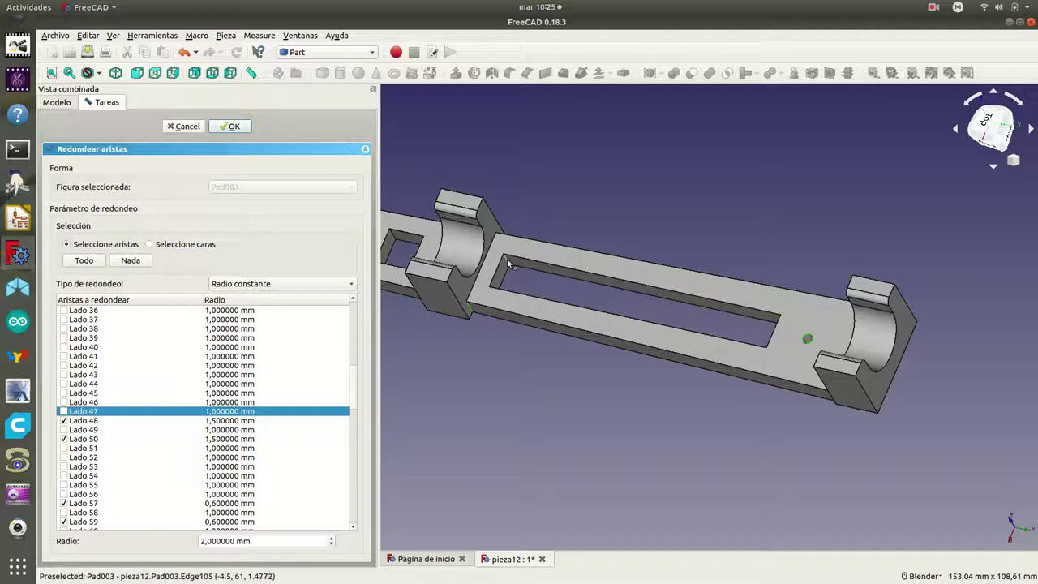
# - Pick slot edges Lado 105, 102, 103 and 107 so they fillet at the default 1 mm
pyautogui.click(508, 261)
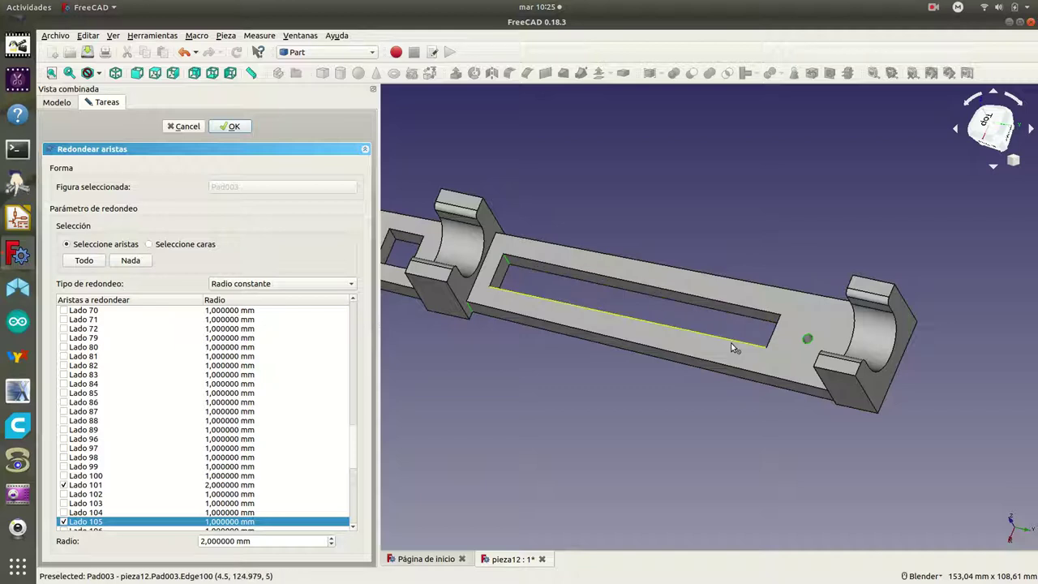
pyautogui.moveTo(731, 419)
pyautogui.mouseDown(button='middle')
pyautogui.moveTo(784, 417)
pyautogui.moveTo(819, 397)
pyautogui.mouseUp(button='middle')
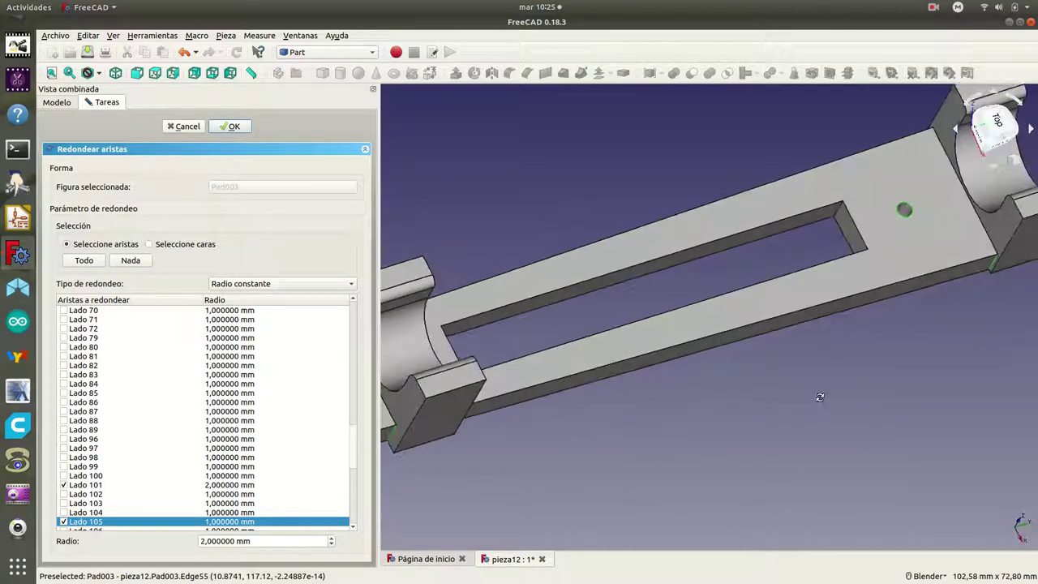
pyautogui.click(839, 209)
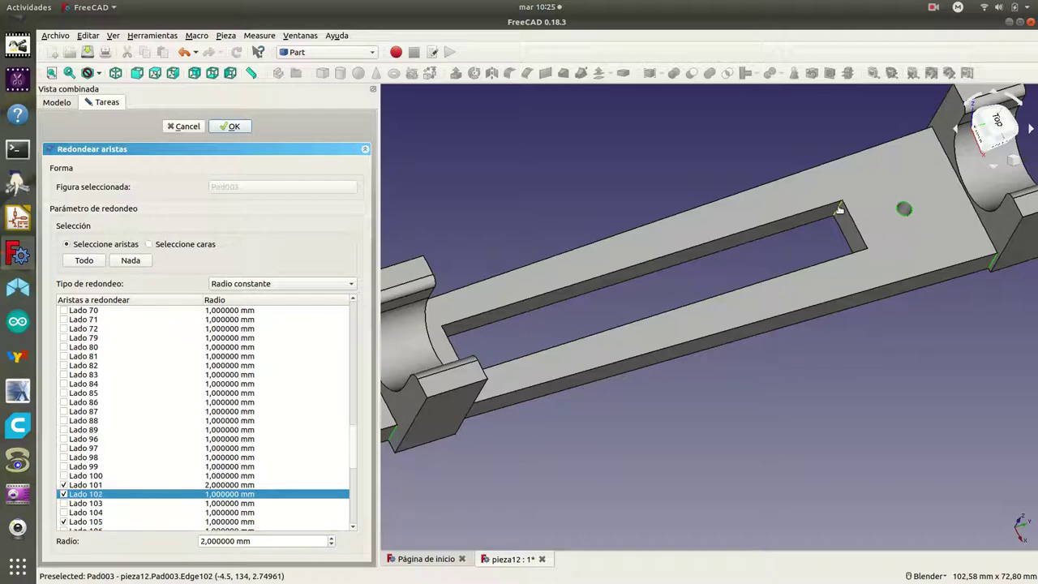
pyautogui.moveTo(862, 329)
pyautogui.mouseDown(button='middle')
pyautogui.moveTo(887, 391)
pyautogui.moveTo(874, 345)
pyautogui.mouseUp(button='middle')
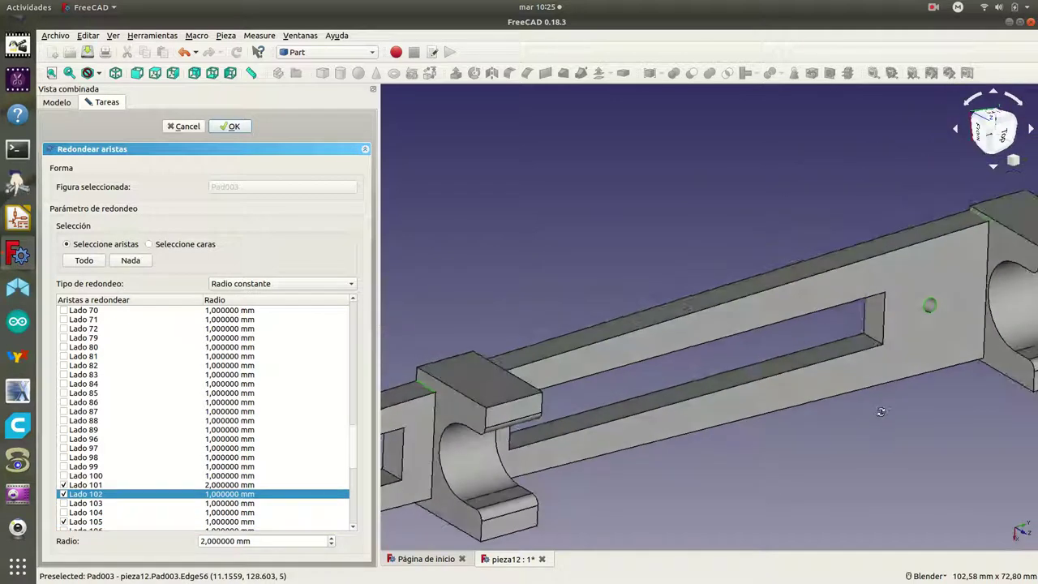
pyautogui.click(875, 342)
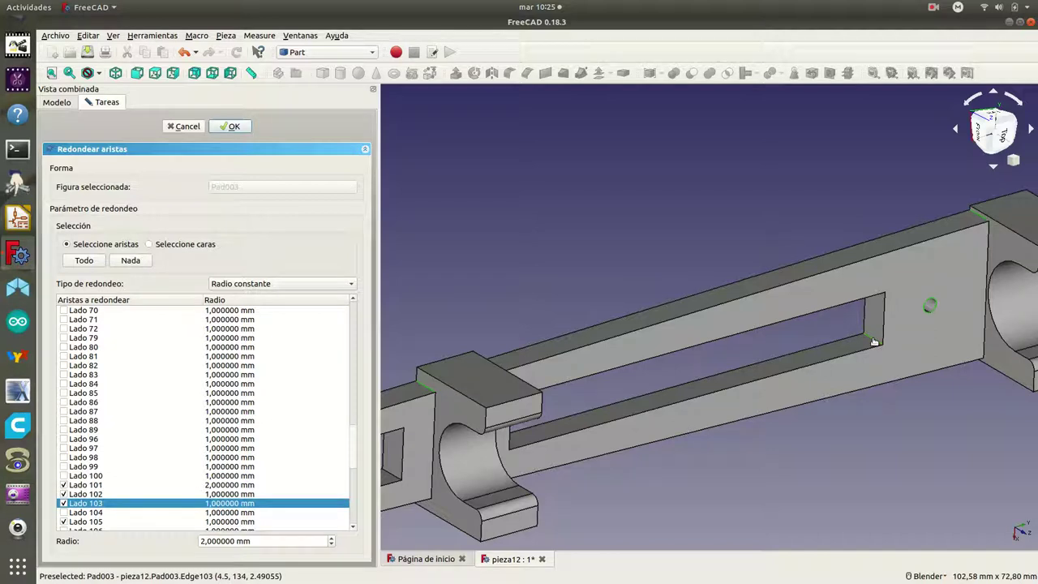
pyautogui.moveTo(820, 431)
pyautogui.mouseDown(button='middle')
pyautogui.moveTo(681, 436)
pyautogui.moveTo(625, 382)
pyautogui.moveTo(602, 391)
pyautogui.mouseUp(button='middle')
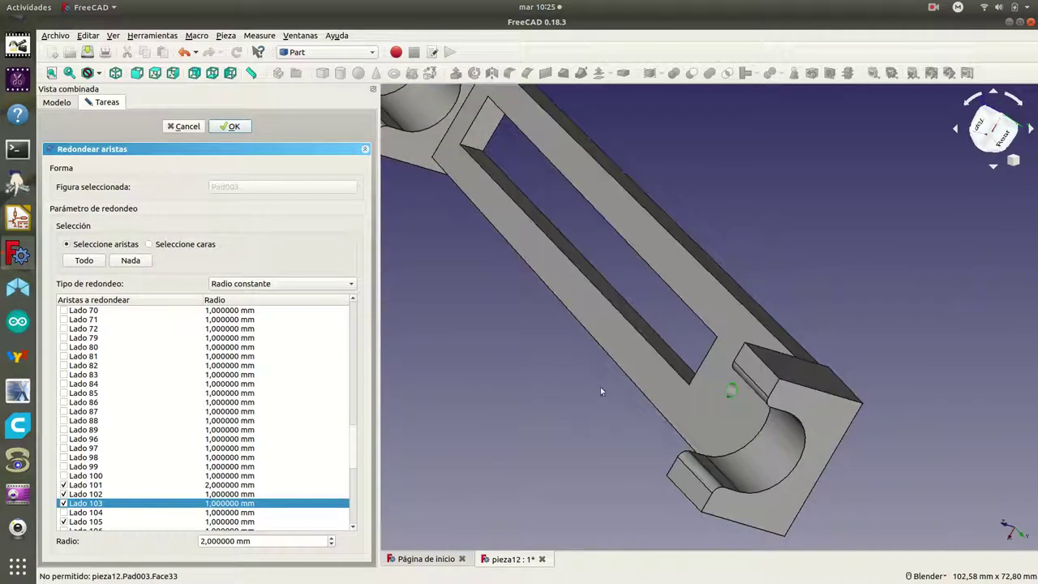
pyautogui.click(472, 151)
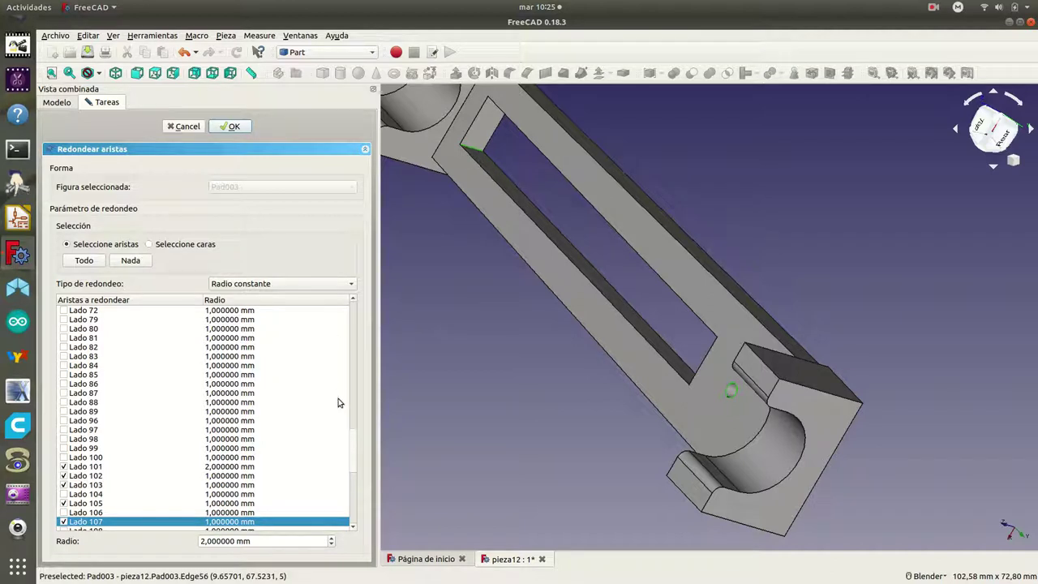
pyautogui.moveTo(432, 256); pyautogui.dragTo(706, 371, button='middle')
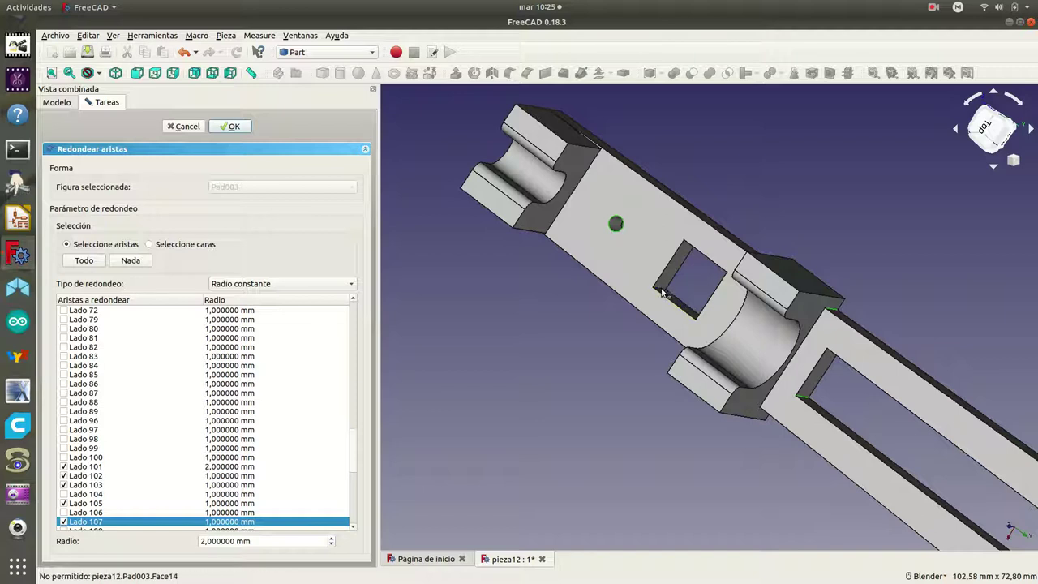
# - Add square-hole edges Lado 70, 68, 65 and 66 at 1 mm and commit the fillet
pyautogui.click(660, 289)
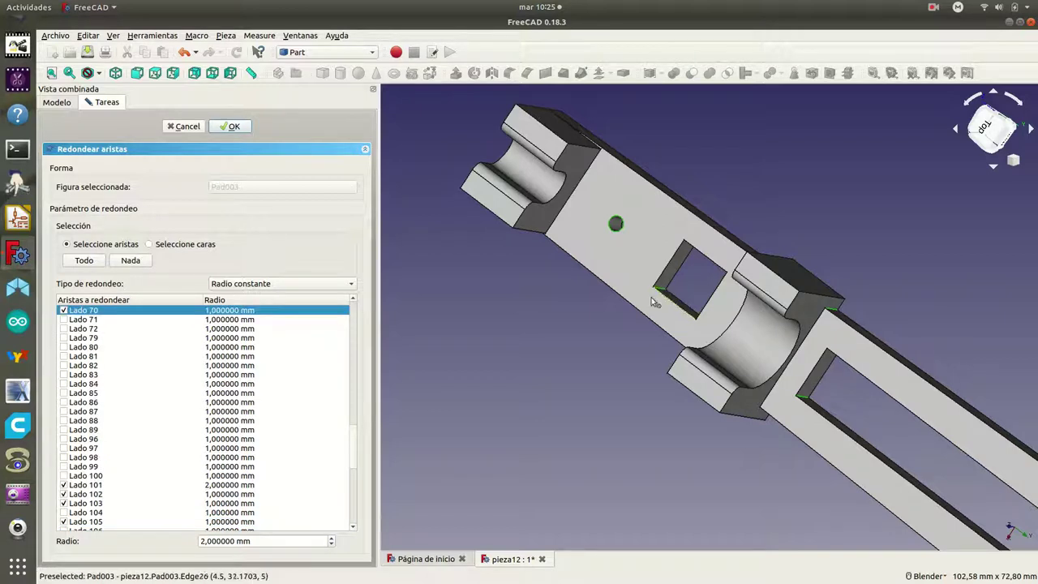
pyautogui.scroll(2, 601, 343)
pyautogui.moveTo(600, 344); pyautogui.dragTo(647, 310, button='middle')
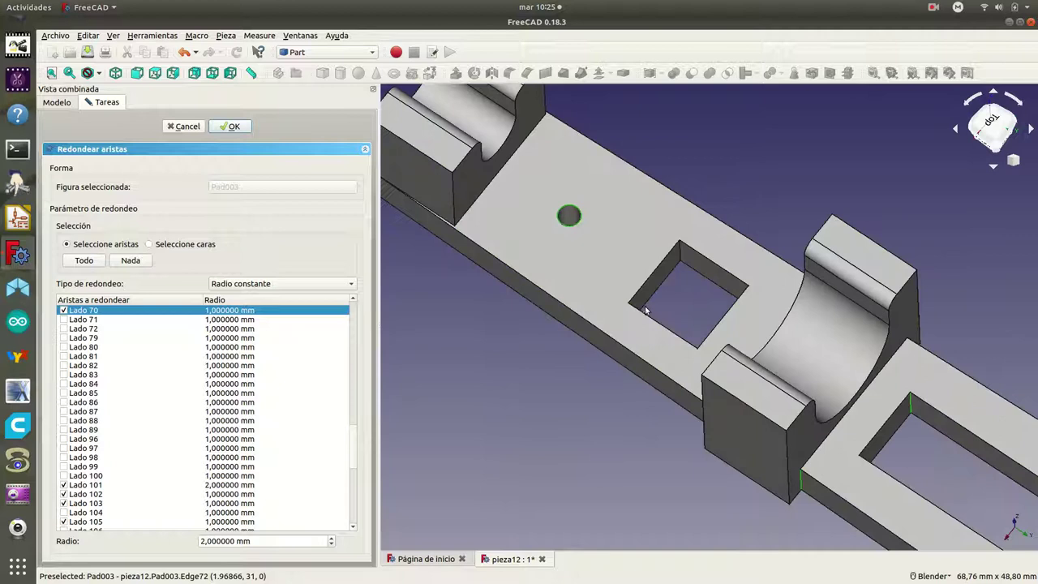
pyautogui.click(680, 254)
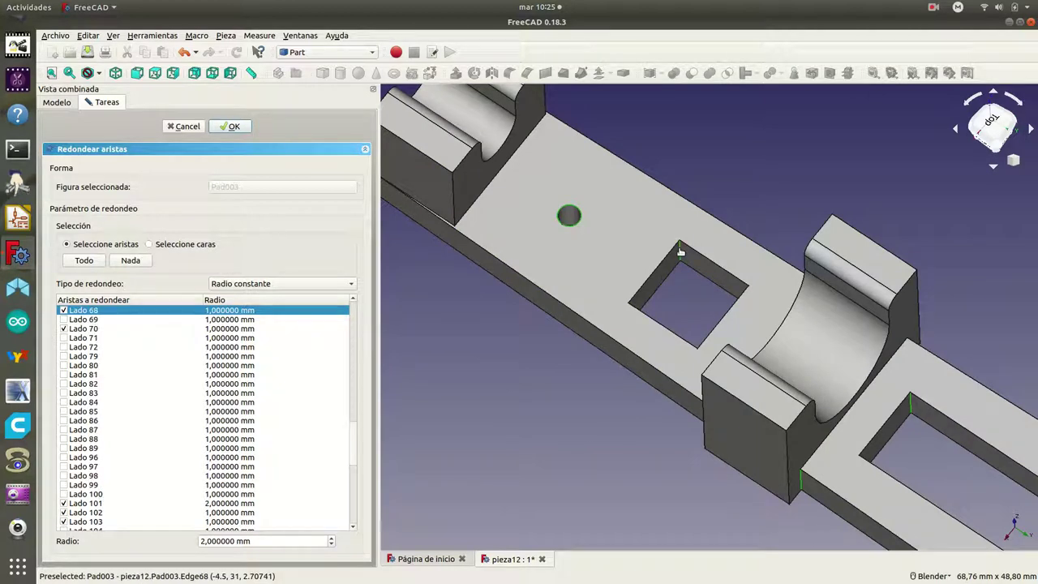
pyautogui.moveTo(586, 374); pyautogui.dragTo(692, 405, button='middle')
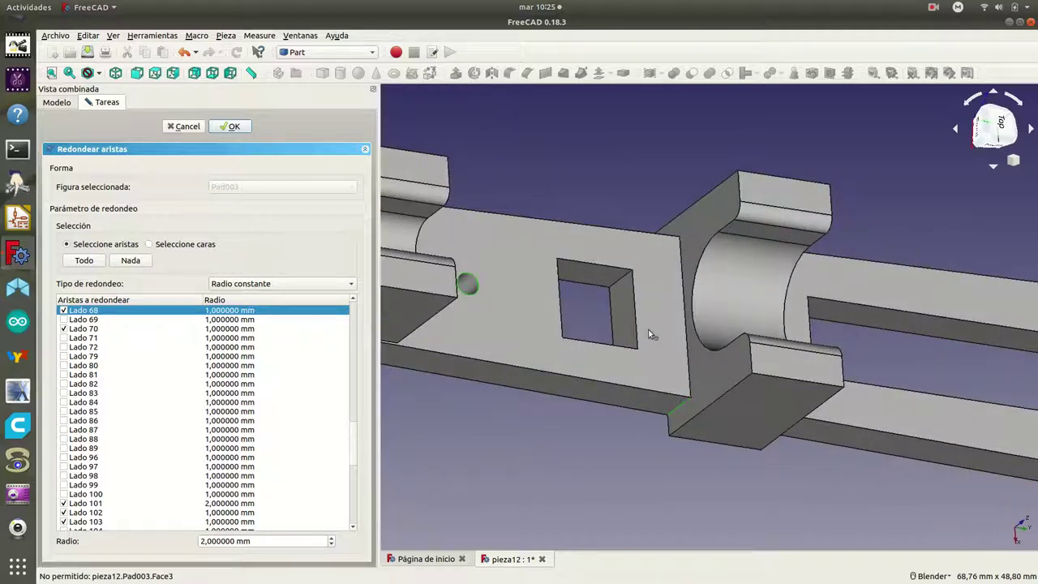
pyautogui.click(623, 276)
pyautogui.moveTo(625, 362)
pyautogui.mouseDown(button='middle')
pyautogui.moveTo(628, 419)
pyautogui.moveTo(660, 462)
pyautogui.mouseUp(button='middle')
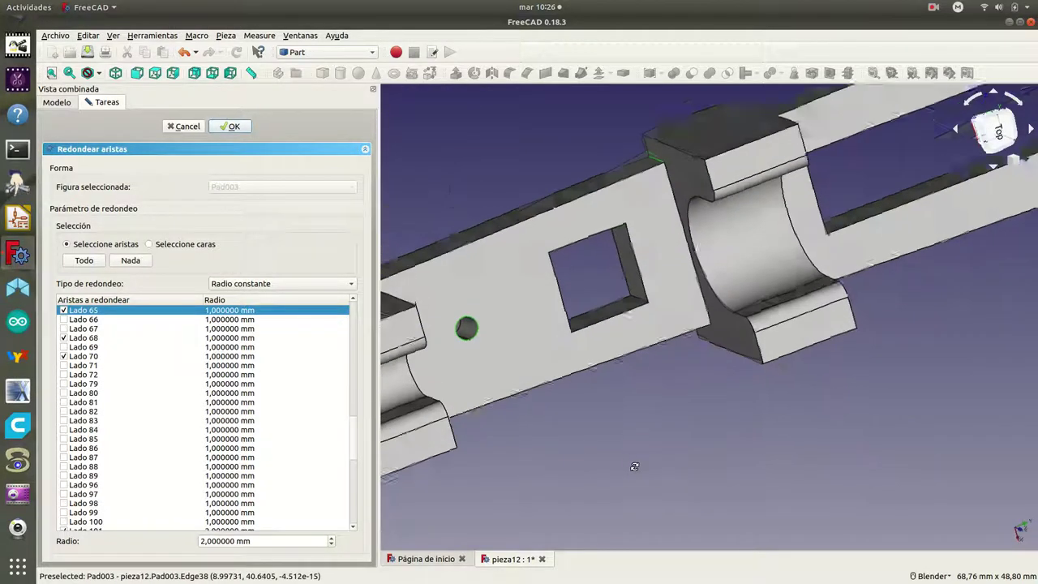
pyautogui.click(621, 316)
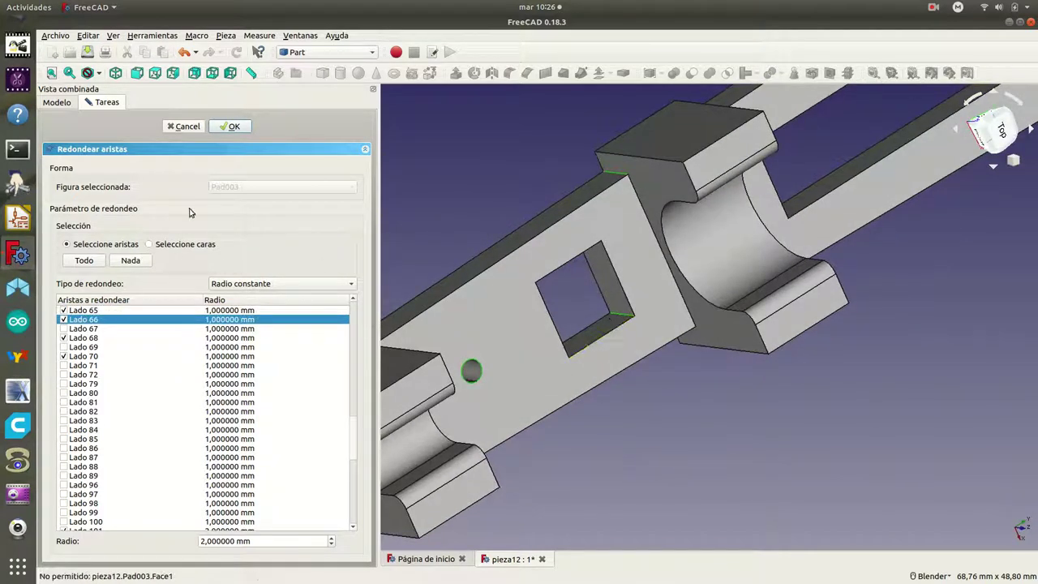
pyautogui.click(232, 127)
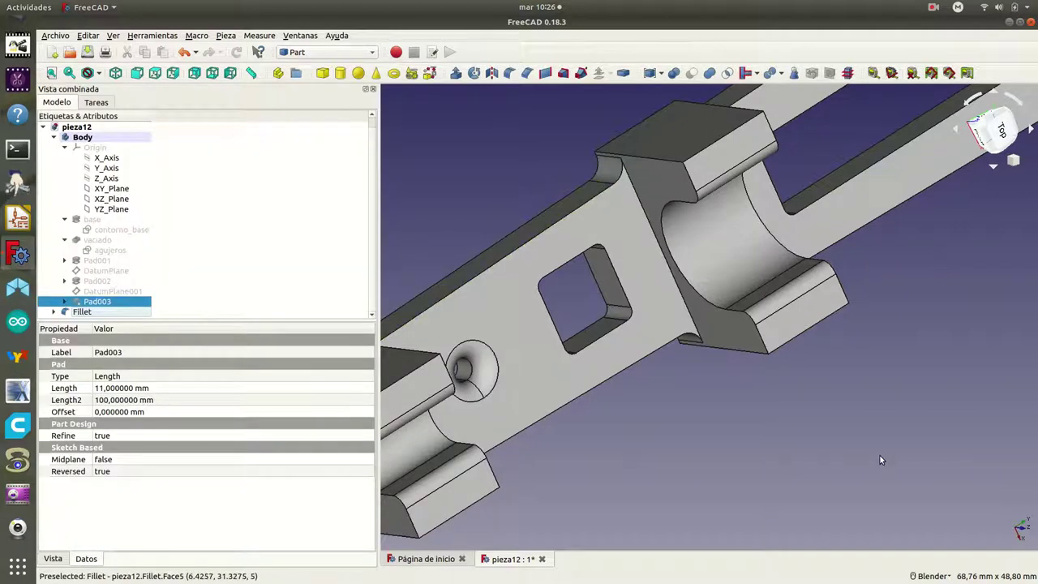
# - Zoom out and orbit to view the whole filleted bracket from a diagonal angle
pyautogui.scroll(-4, 880, 458)
pyautogui.moveTo(881, 458)
pyautogui.mouseDown(button='middle')
pyautogui.moveTo(633, 432)
pyautogui.moveTo(769, 361)
pyautogui.mouseUp(button='middle')
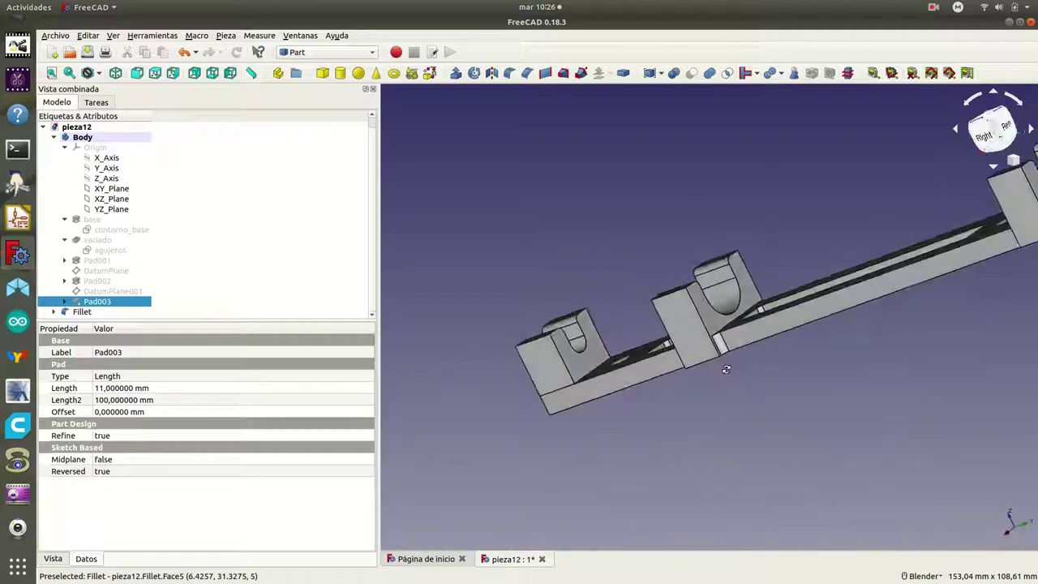
pyautogui.scroll(-4, 769, 361)
pyautogui.moveTo(874, 389)
pyautogui.mouseDown(button='middle')
pyautogui.moveTo(993, 380)
pyautogui.moveTo(995, 399)
pyautogui.mouseUp(button='middle')
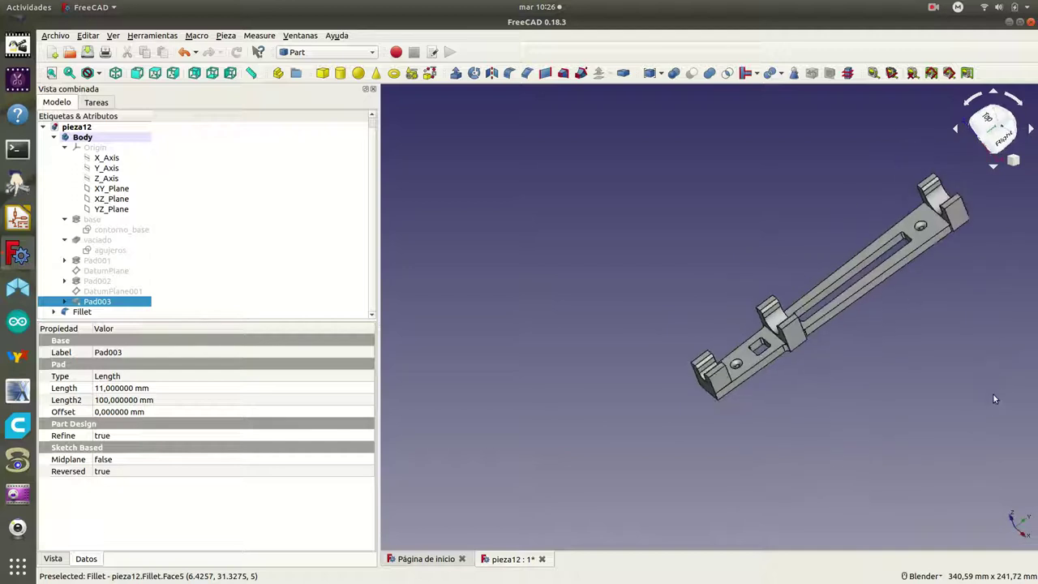